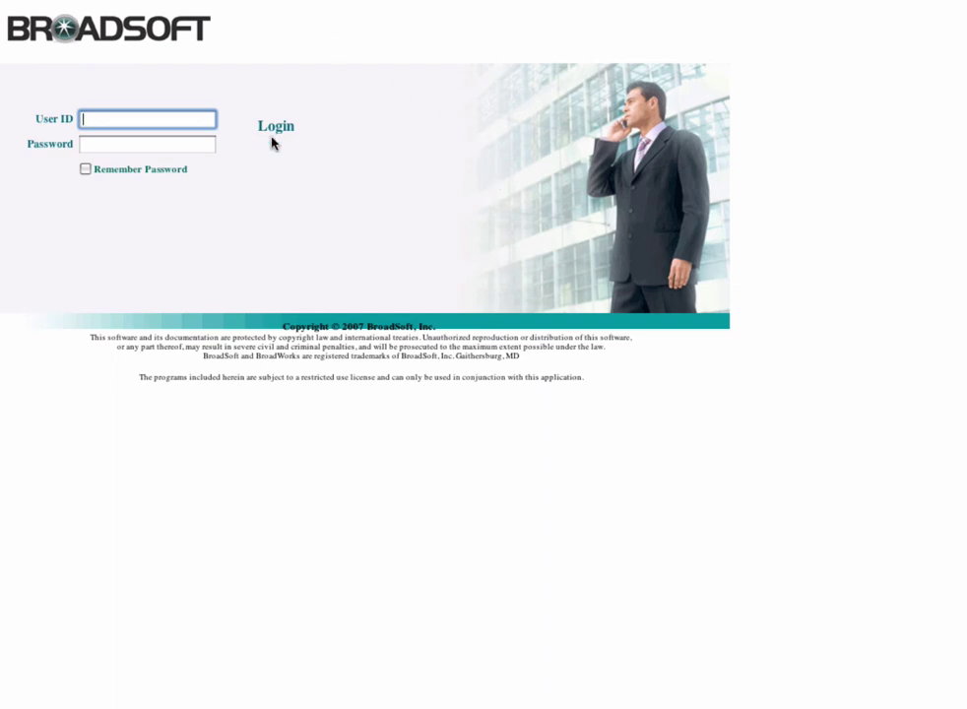
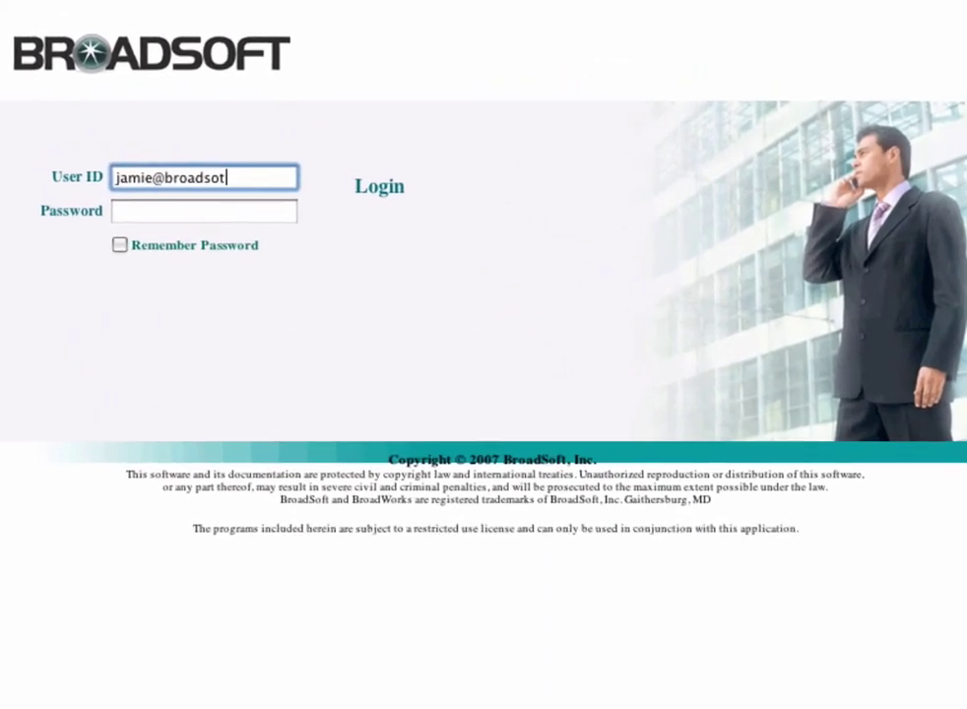
Step: Log in to the portal with the user's e-mail User ID and account password
{"action": "key", "text": "Tab"}
{"action": "type", "text": "********"}
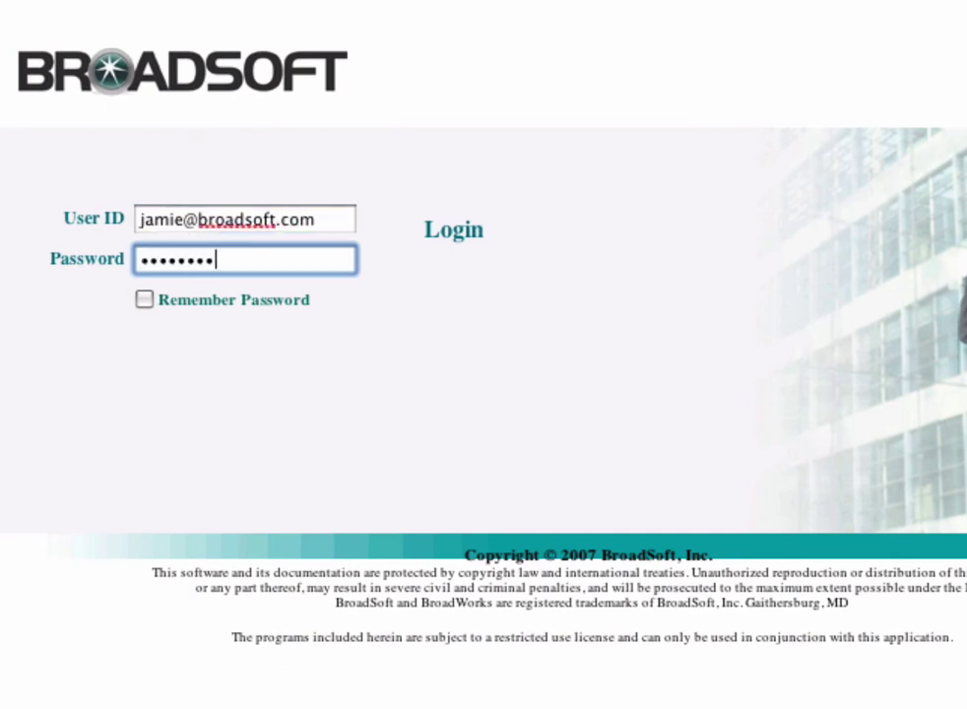
{"action": "key", "text": "Return"}
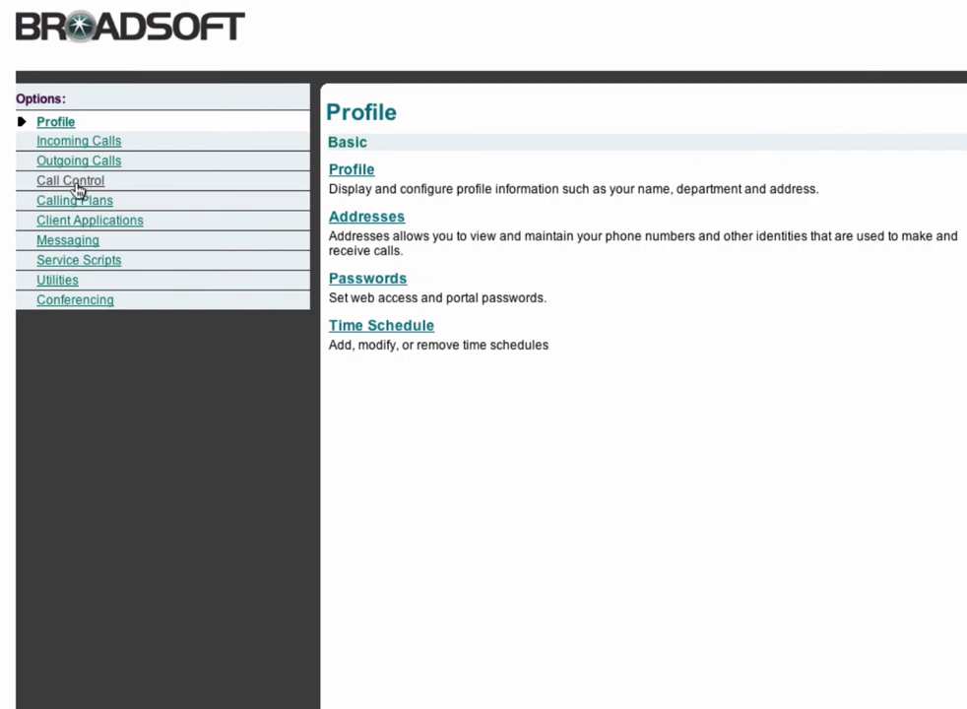
Step: Go to Call Control > BroadWorks Anywhere and start adding a linked phone number
{"action": "left_click", "coordinate": [74, 183]}
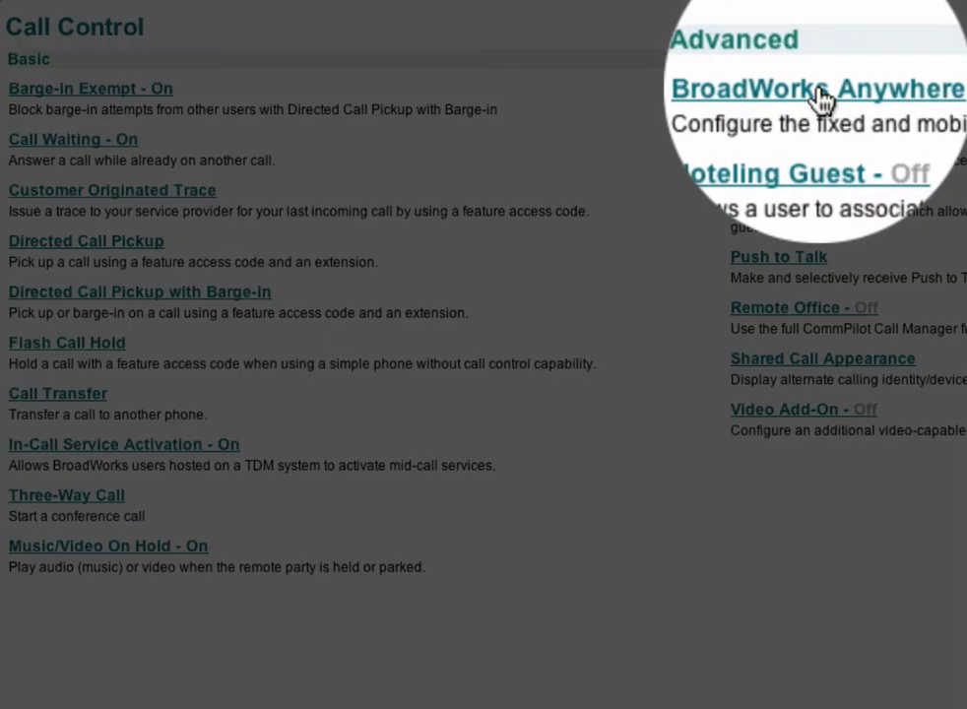
{"action": "left_click", "coordinate": [822, 99]}
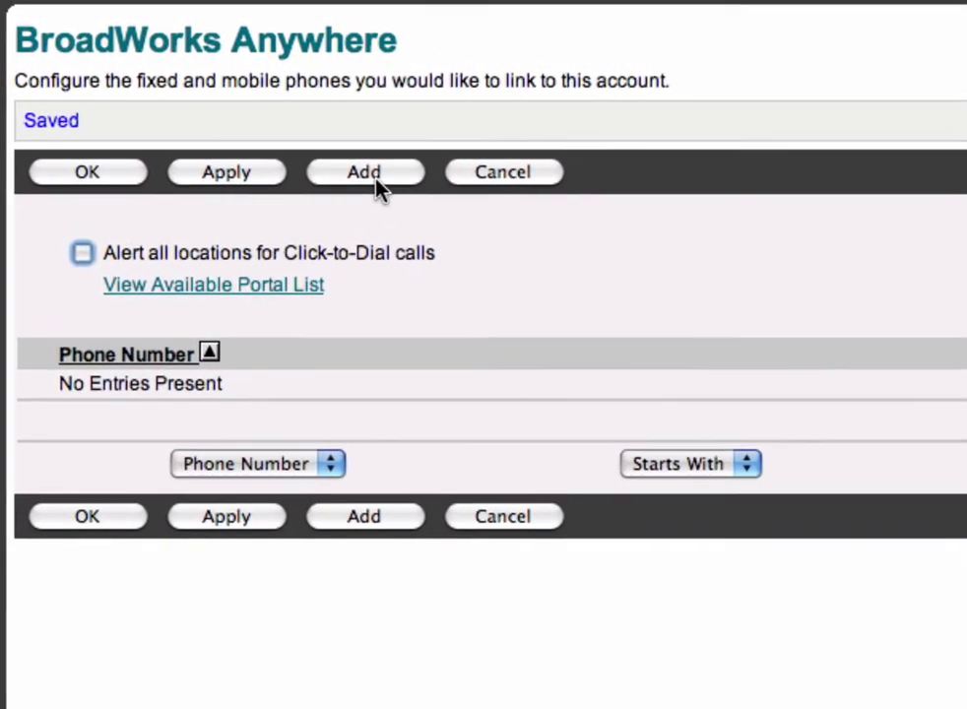
{"action": "left_click", "coordinate": [344, 163]}
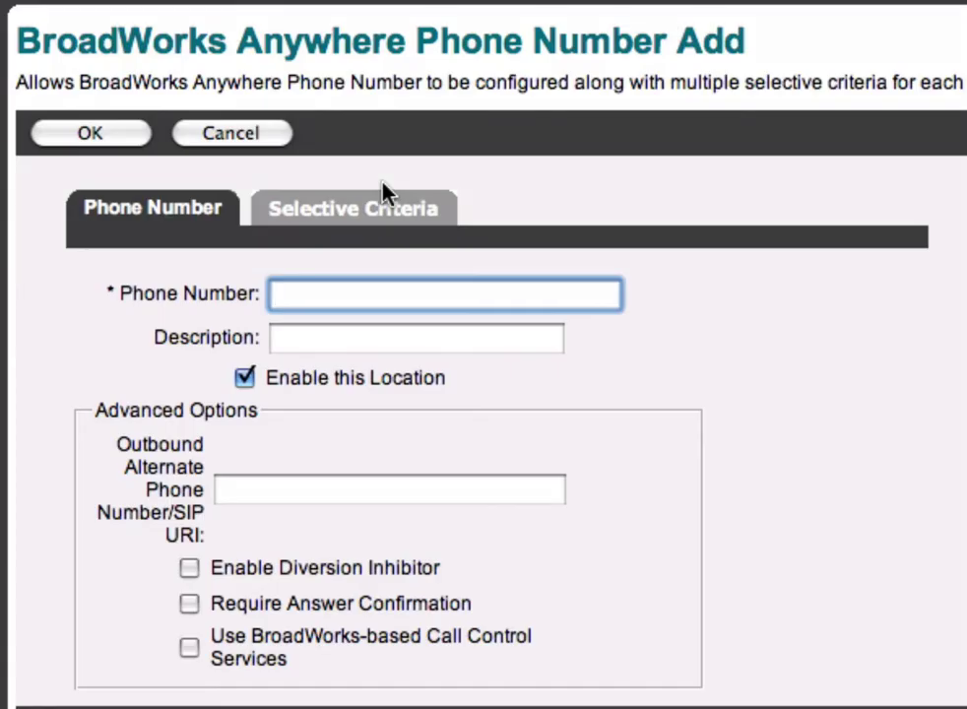
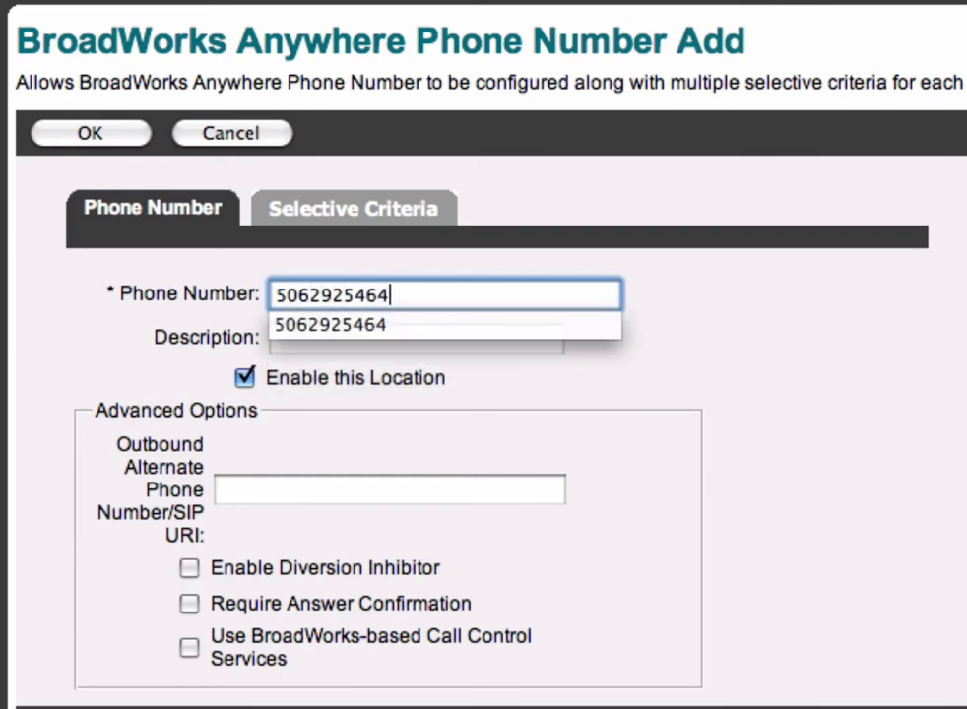
Step: Save the iPhone's phone number, described as the user's iPhone, as a BroadWorks Anywhere location
{"action": "key", "text": "Tab"}
{"action": "type", "text": "Jamie's"}
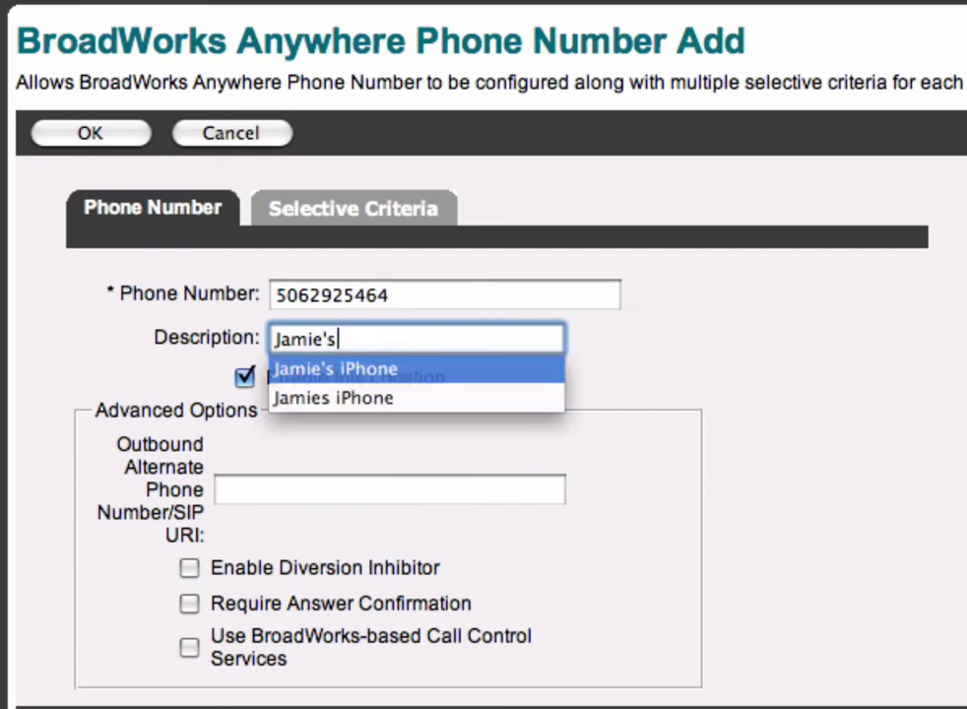
{"action": "key", "text": "BackSpace"}
{"action": "type", "text": "iPhone"}
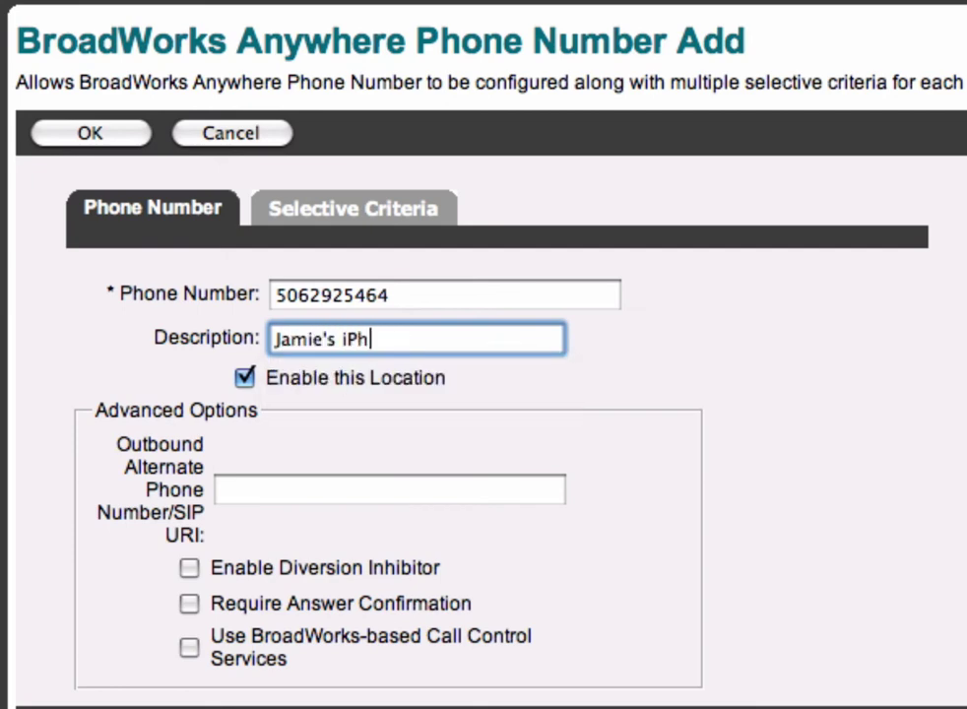
{"action": "key", "text": "Tab"}
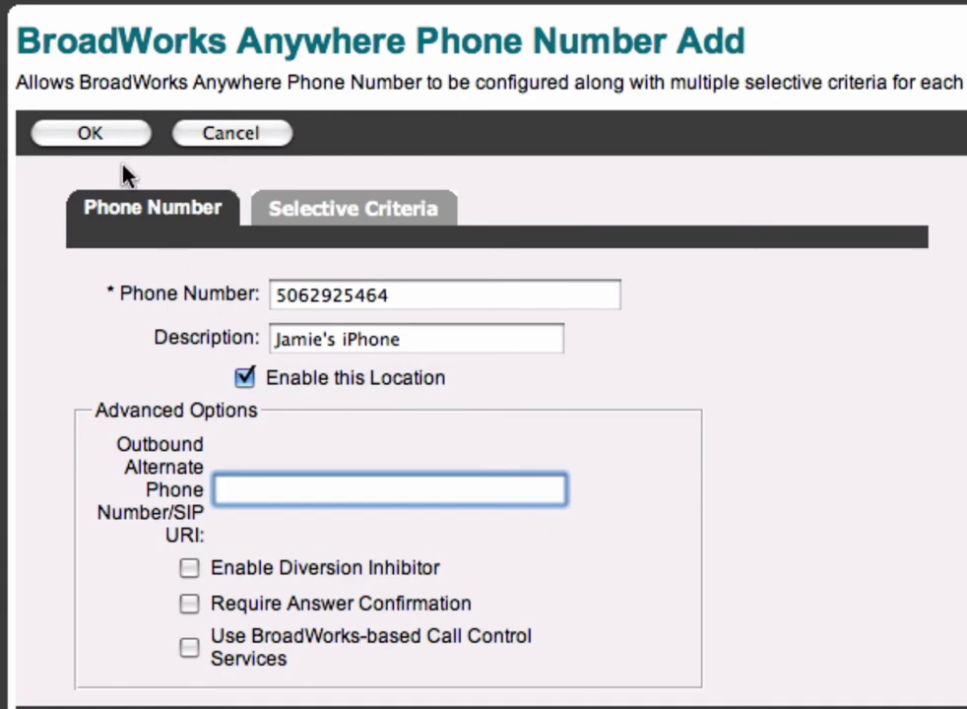
{"action": "left_click", "coordinate": [93, 135]}
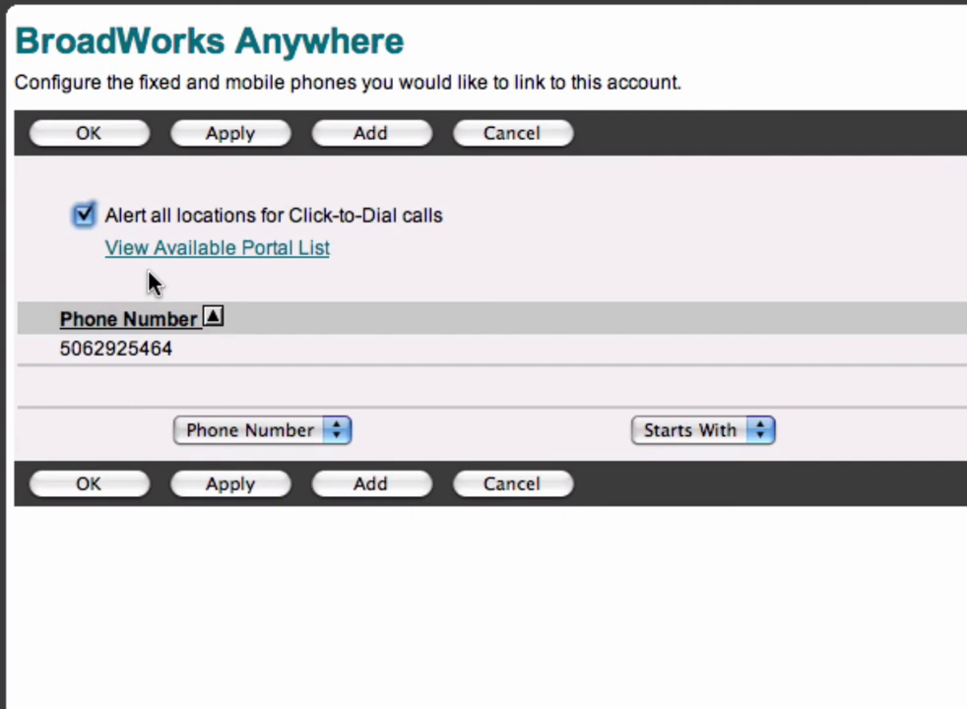
Step: Save the BroadWorks Anywhere settings and switch to the iPhone Settings app
{"action": "left_click", "coordinate": [99, 142]}
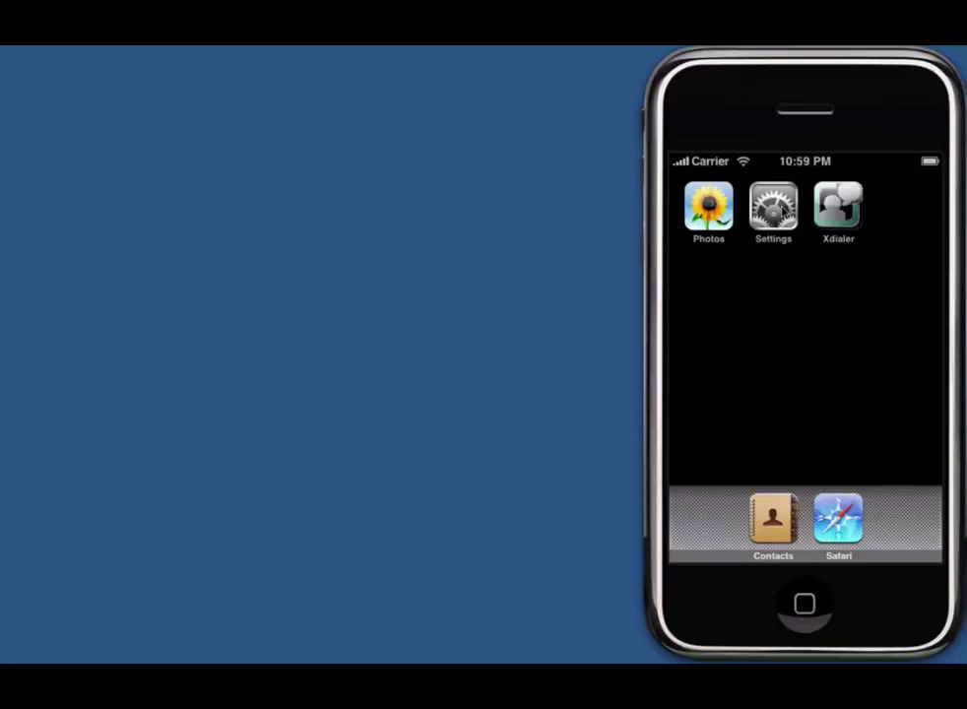
{"action": "left_click", "coordinate": [774, 209]}
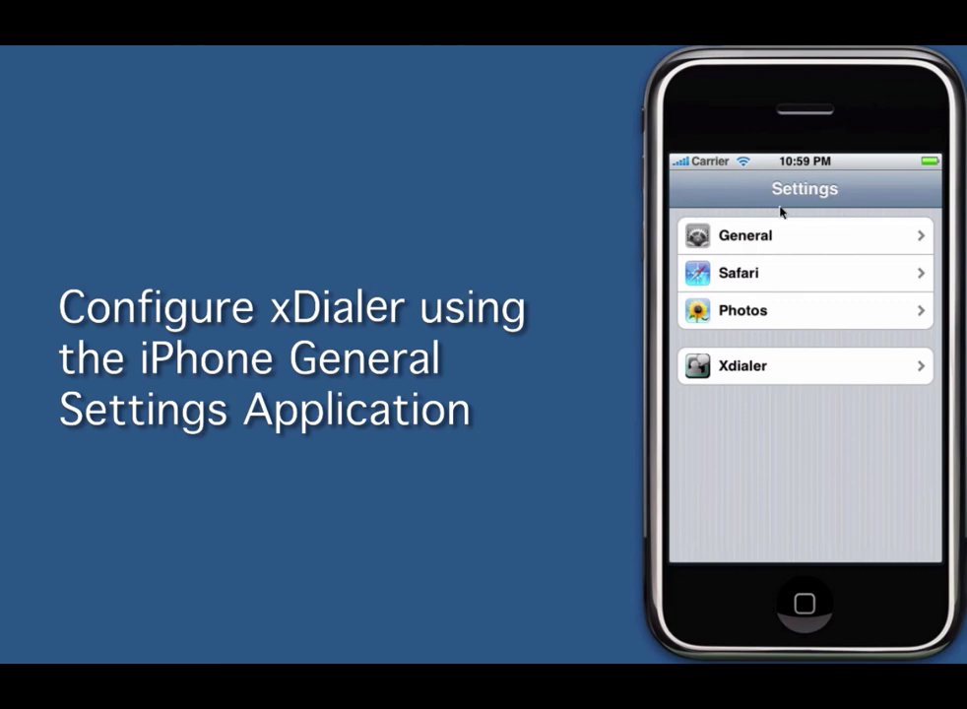
Step: In Xdialer settings, enter the portal user name and the account password
{"action": "left_click", "coordinate": [716, 364]}
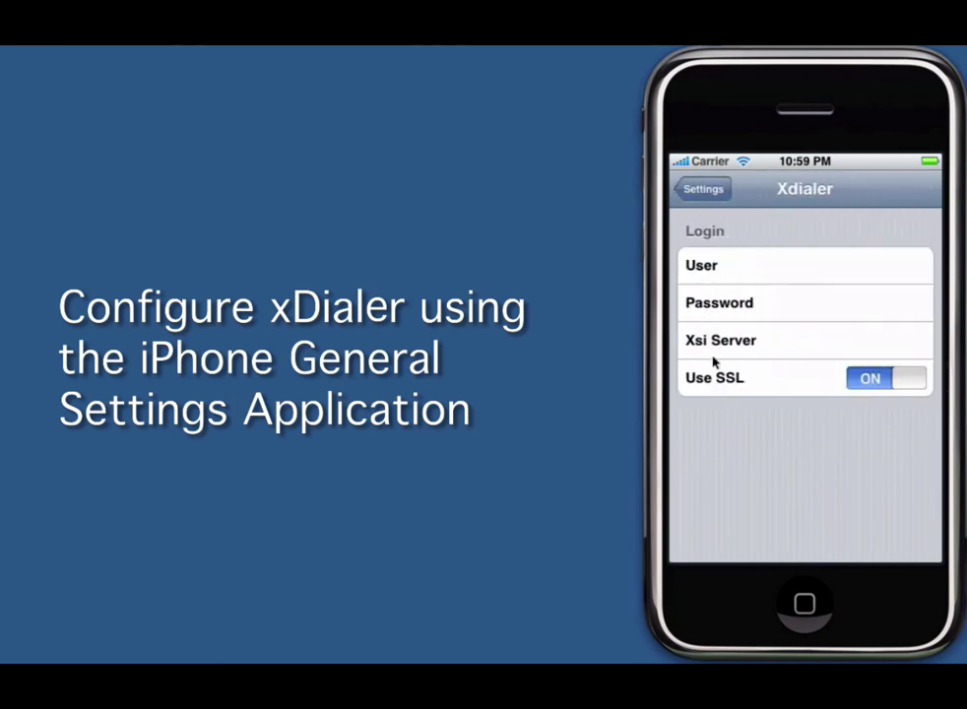
{"action": "left_click", "coordinate": [775, 271]}
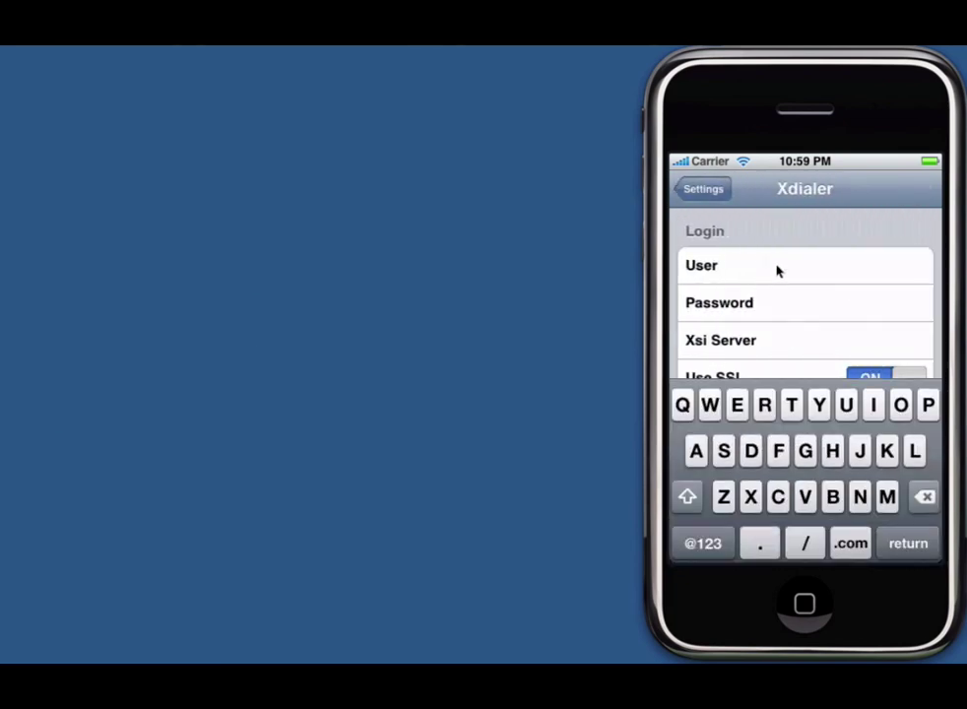
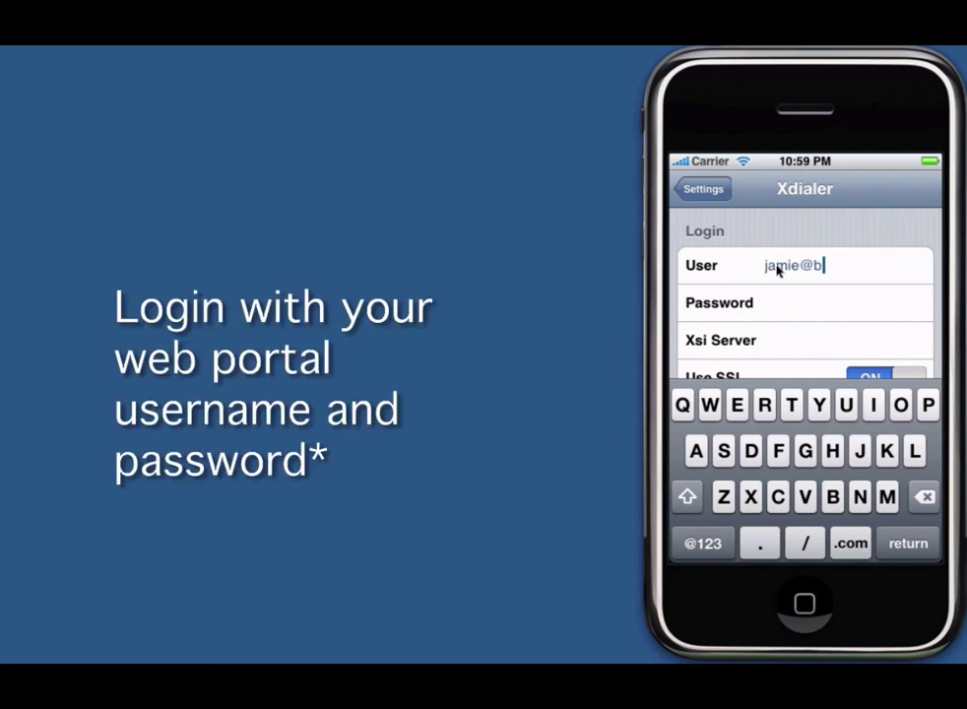
{"action": "left_click", "coordinate": [786, 304]}
{"action": "type", "text": "1234567"}
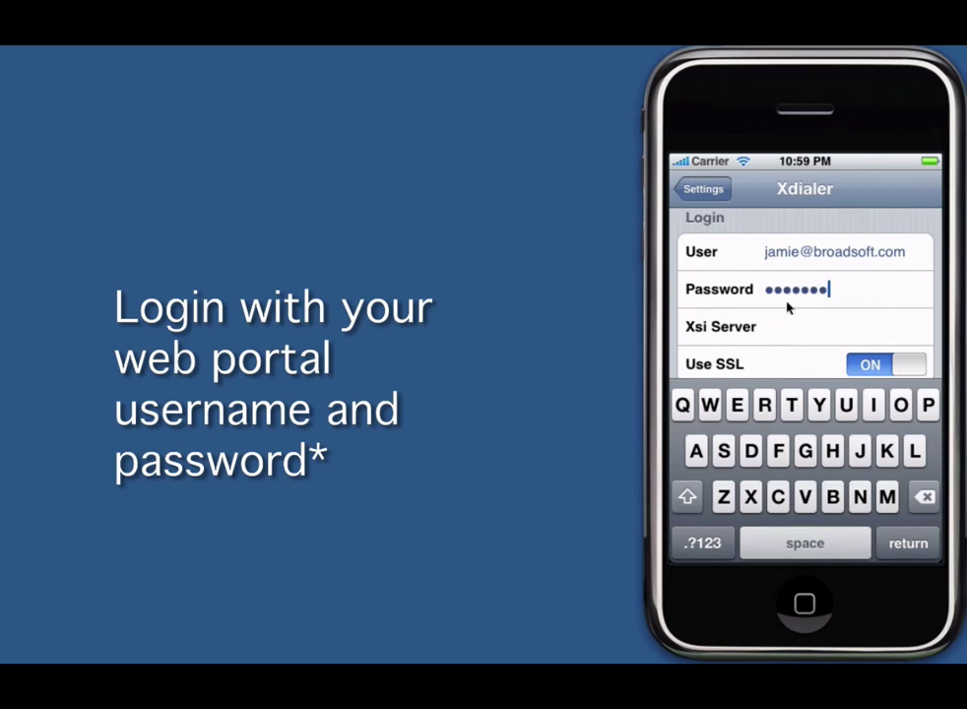
Step: Set the Xsi Server to xsp.ihs.broadsoft.com, then return to the home screen
{"action": "left_click", "coordinate": [789, 328]}
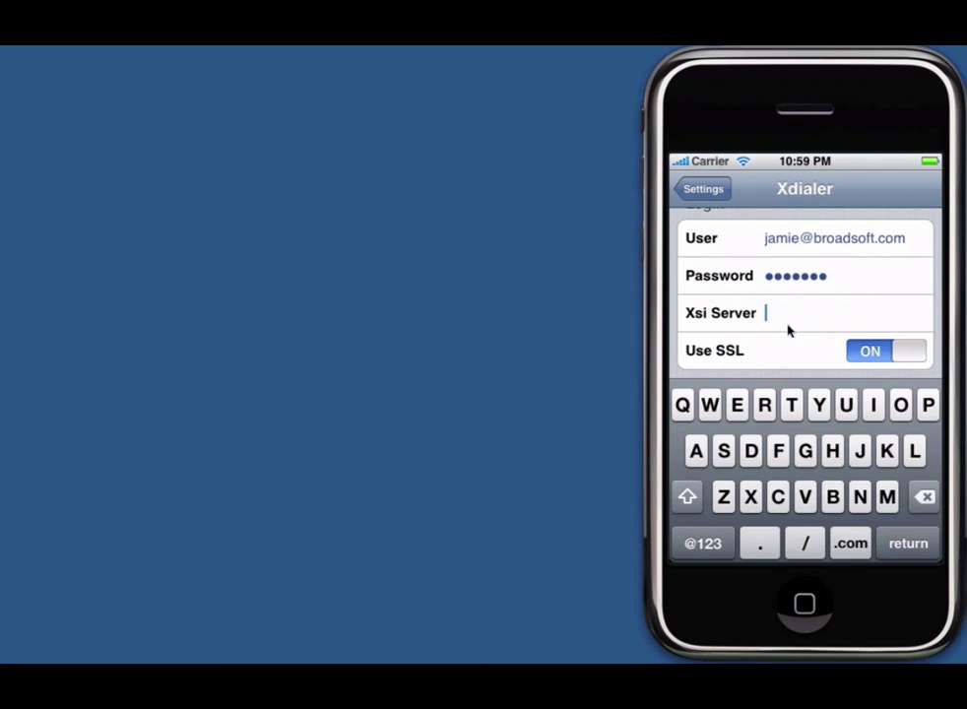
{"action": "type", "text": "xsp.ihs.br"}
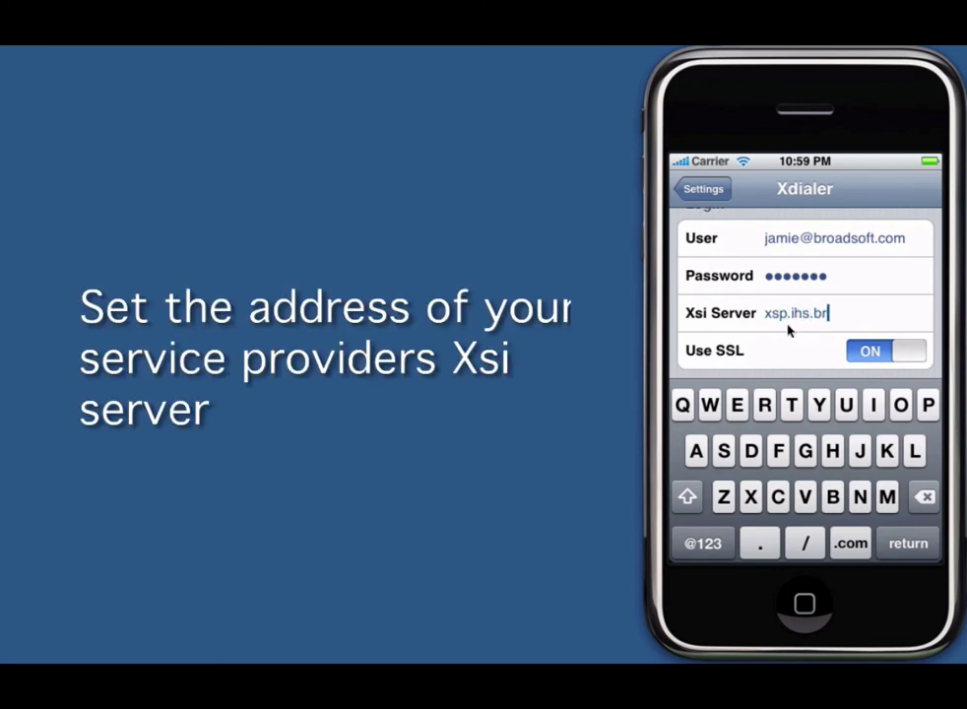
{"action": "type", "text": "oadsoft.com"}
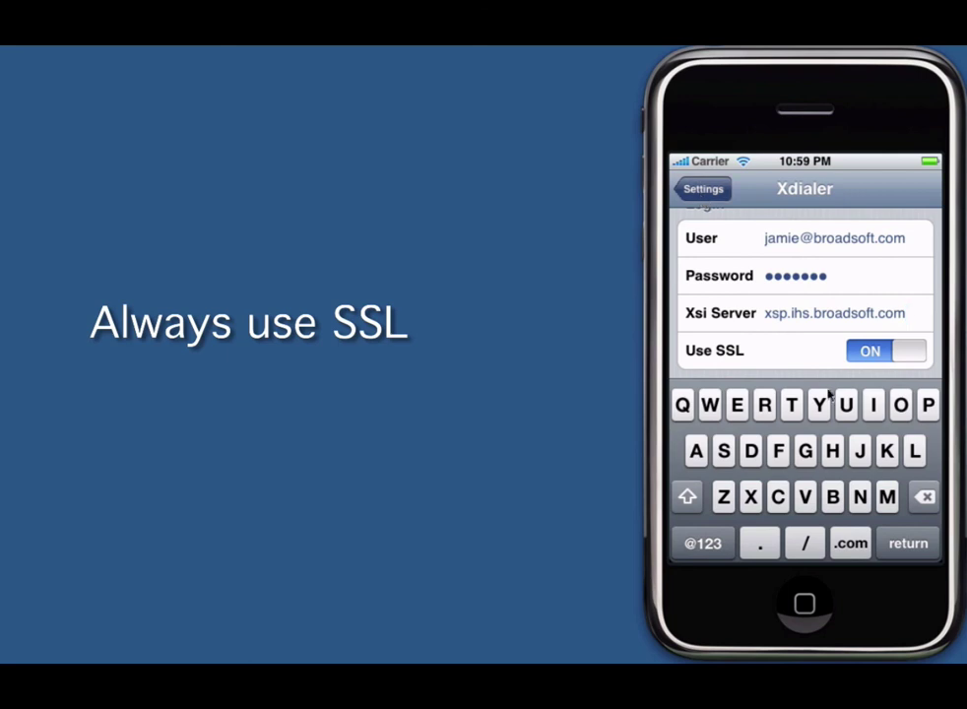
{"action": "left_click", "coordinate": [703, 189]}
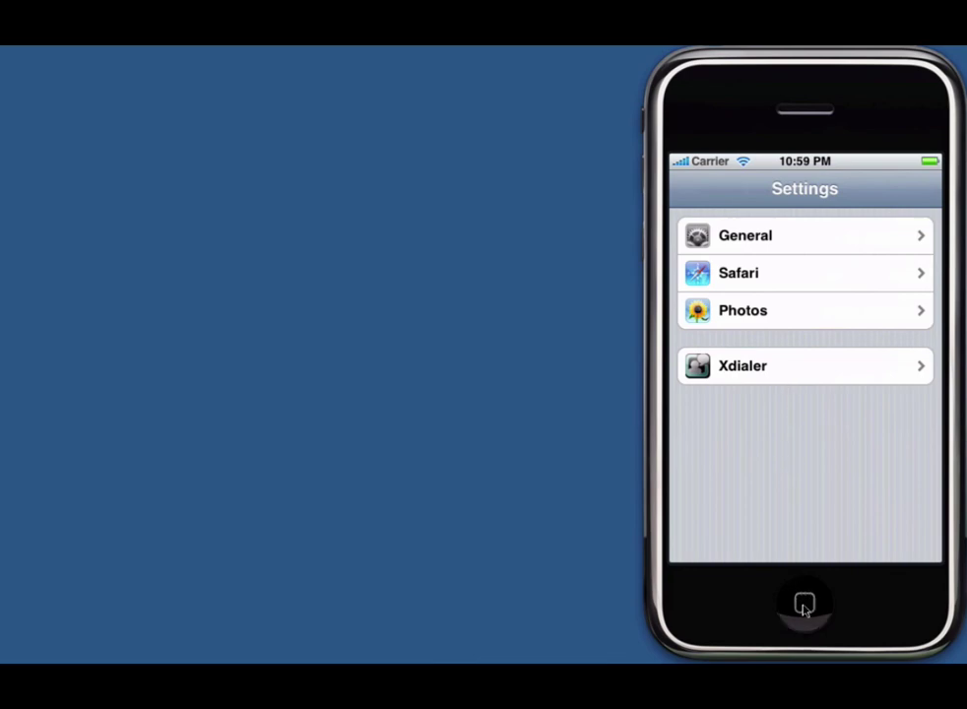
{"action": "left_click", "coordinate": [825, 308]}
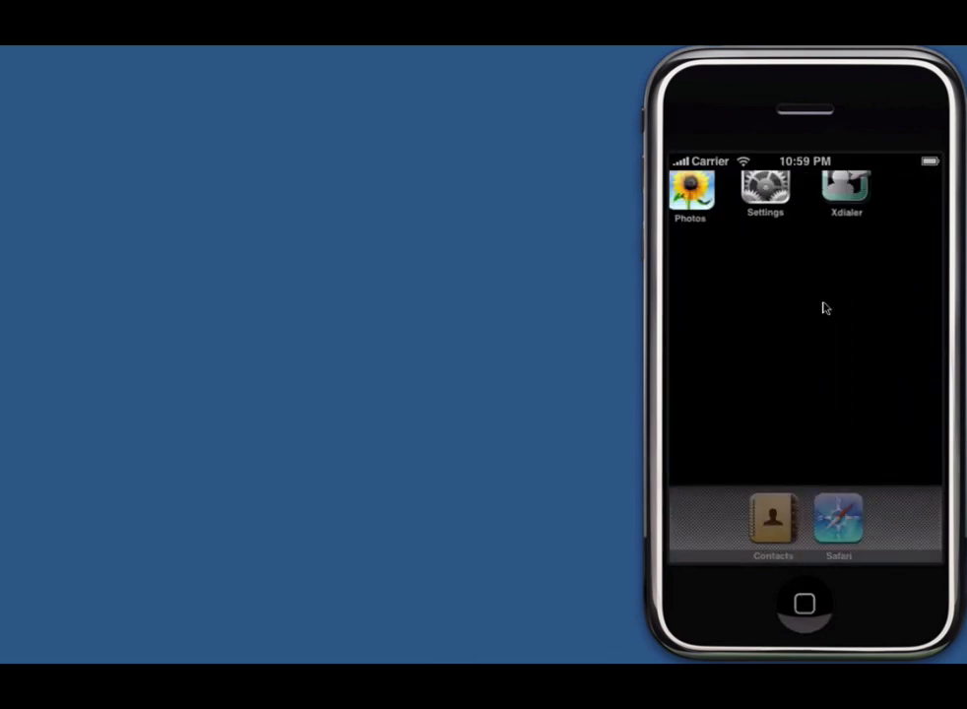
Step: Launch Xdialer, key in the ten-digit destination number, and dial it
{"action": "left_click", "coordinate": [842, 210]}
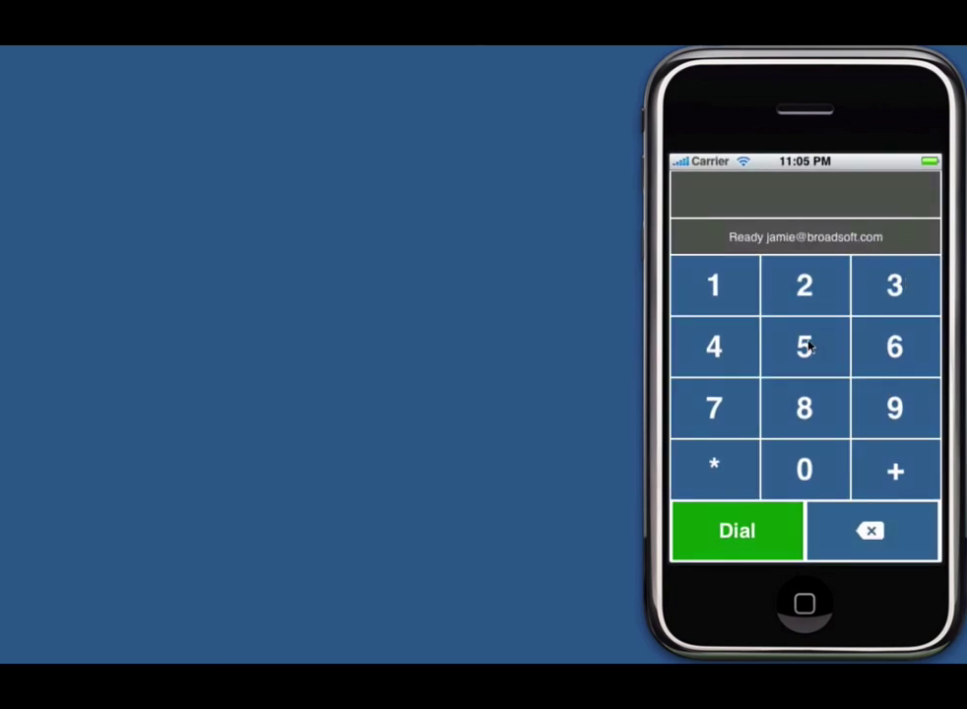
{"action": "left_click", "coordinate": [795, 353]}
{"action": "left_click", "coordinate": [804, 448]}
{"action": "left_click", "coordinate": [871, 359]}
{"action": "left_click", "coordinate": [724, 347]}
{"action": "left_click", "coordinate": [805, 350]}
{"action": "left_click", "coordinate": [805, 366]}
{"action": "left_click", "coordinate": [803, 406]}
{"action": "left_click", "coordinate": [717, 345]}
{"action": "left_click", "coordinate": [804, 470]}
{"action": "left_click", "coordinate": [896, 411]}
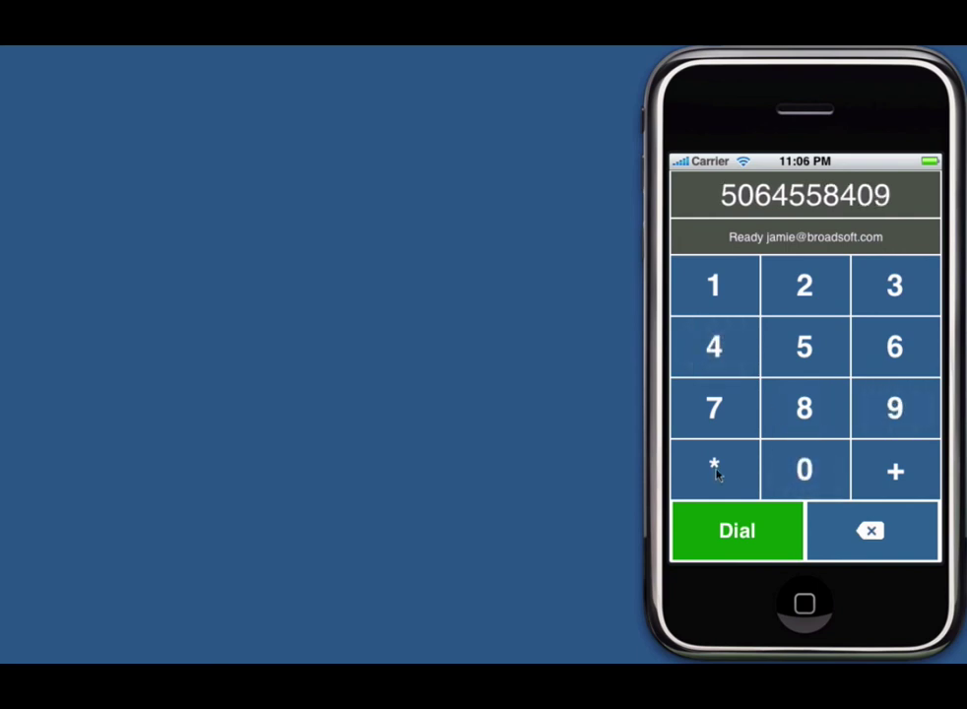
{"action": "left_click", "coordinate": [749, 532]}
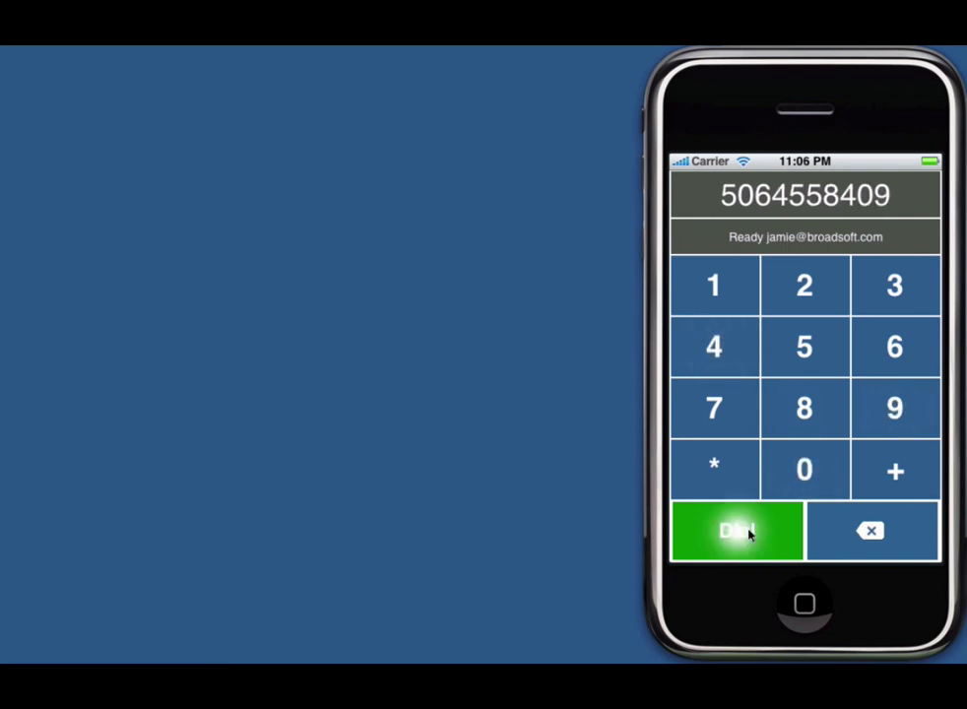